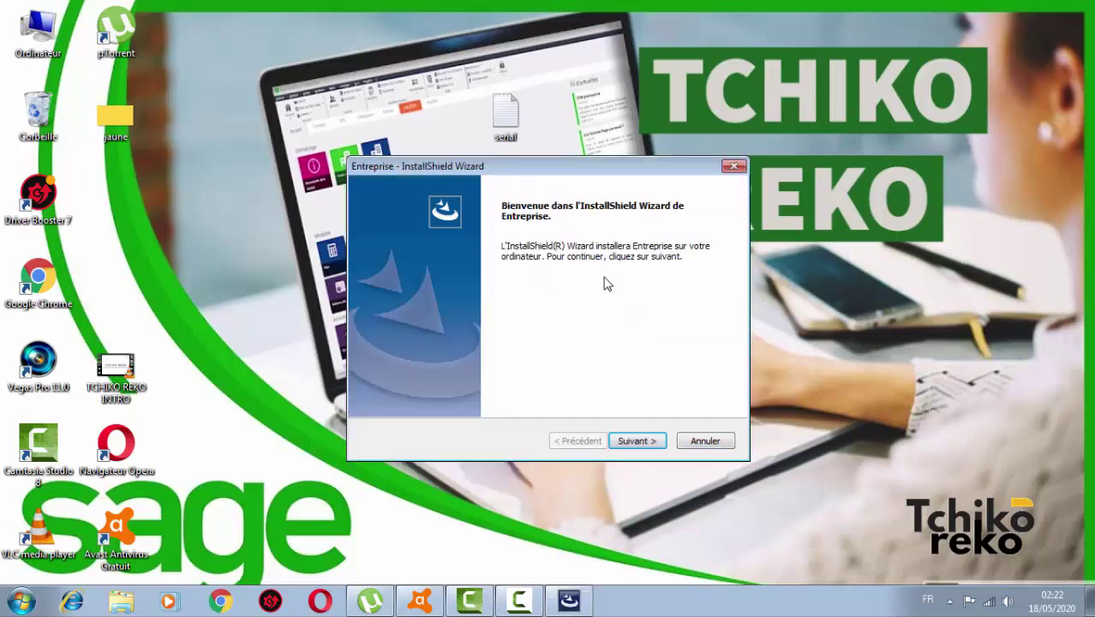
- Keep the default target folder C:\Program Files\Sage\Entreprise 100c and open the serial text file from the desktop
click(638, 442)
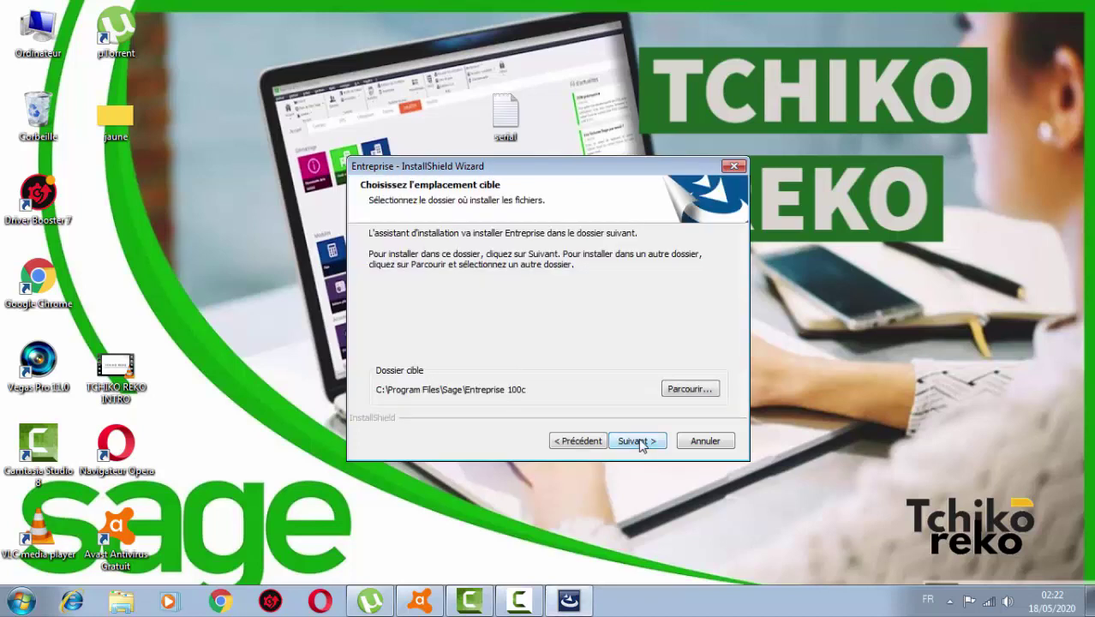
click(524, 604)
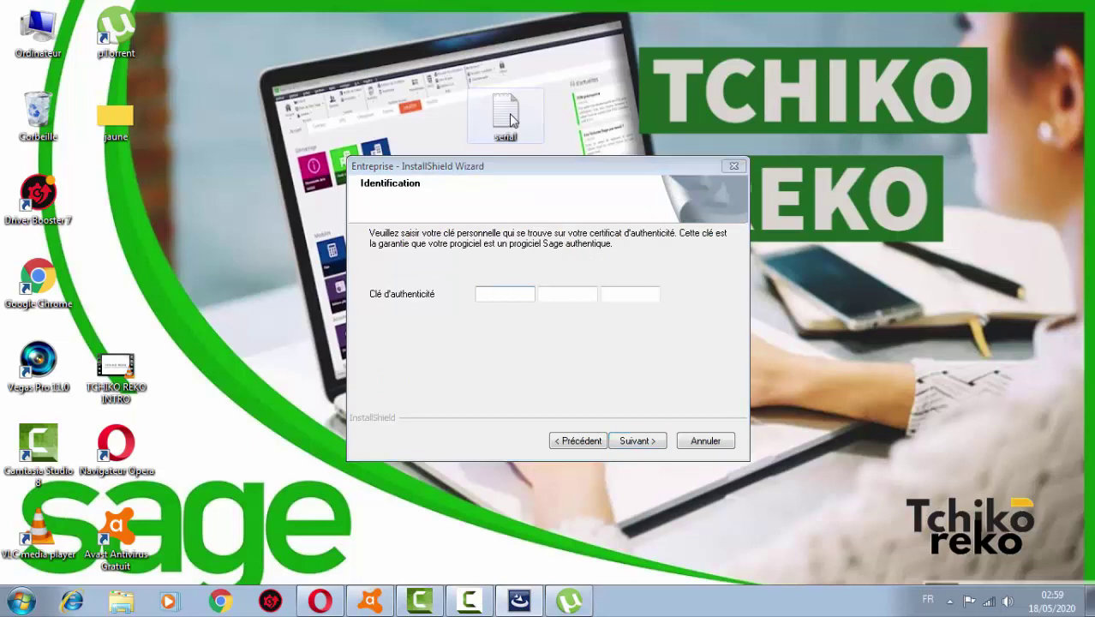
click(509, 118)
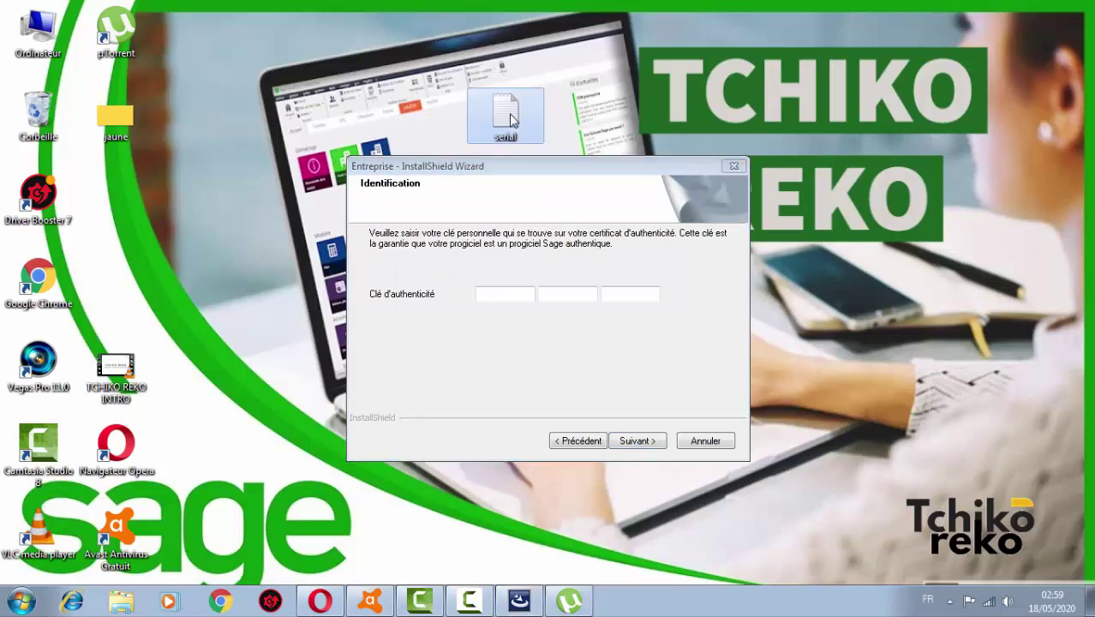
double_click(509, 118)
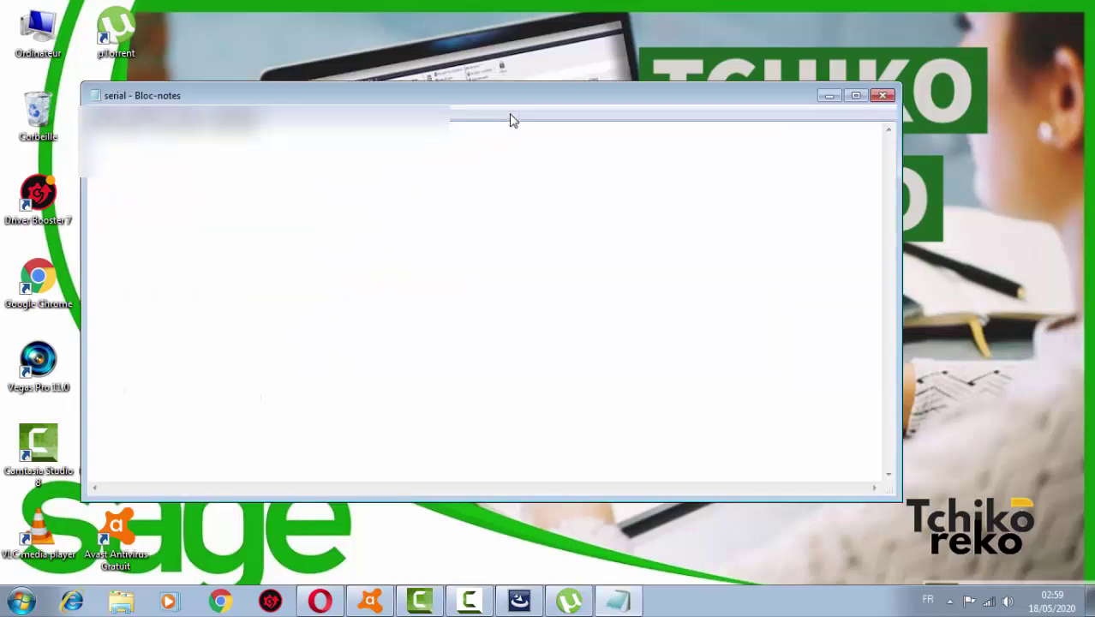
- Copy the first part of the authenticity key from the serial file into the first key field of the installer
key(ctrl+a)
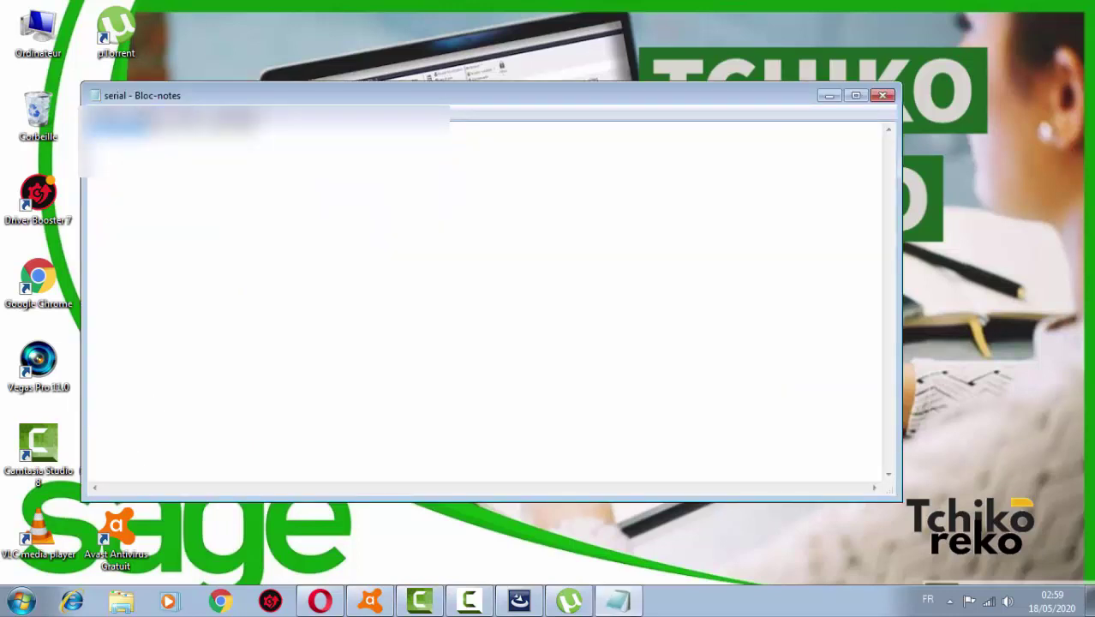
right_click(120, 124)
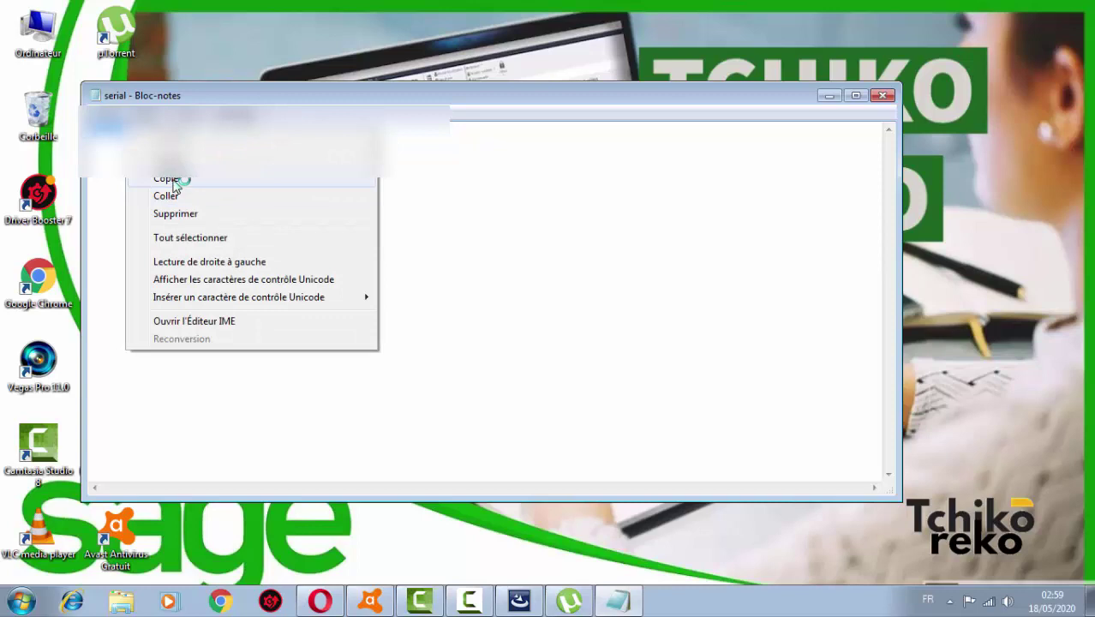
click(171, 178)
click(519, 599)
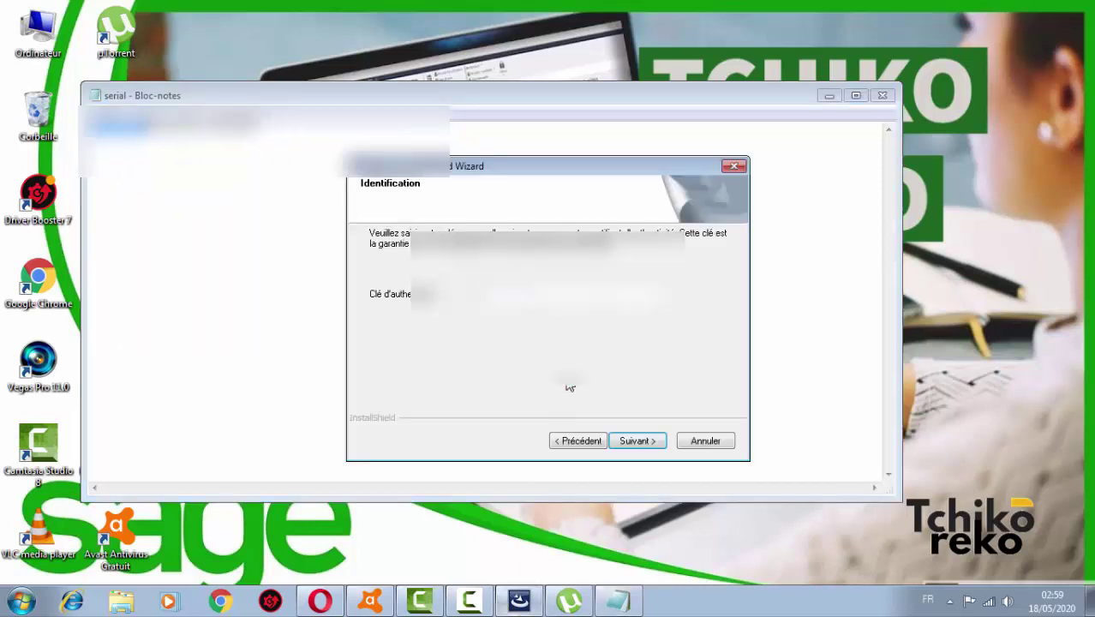
right_click(503, 291)
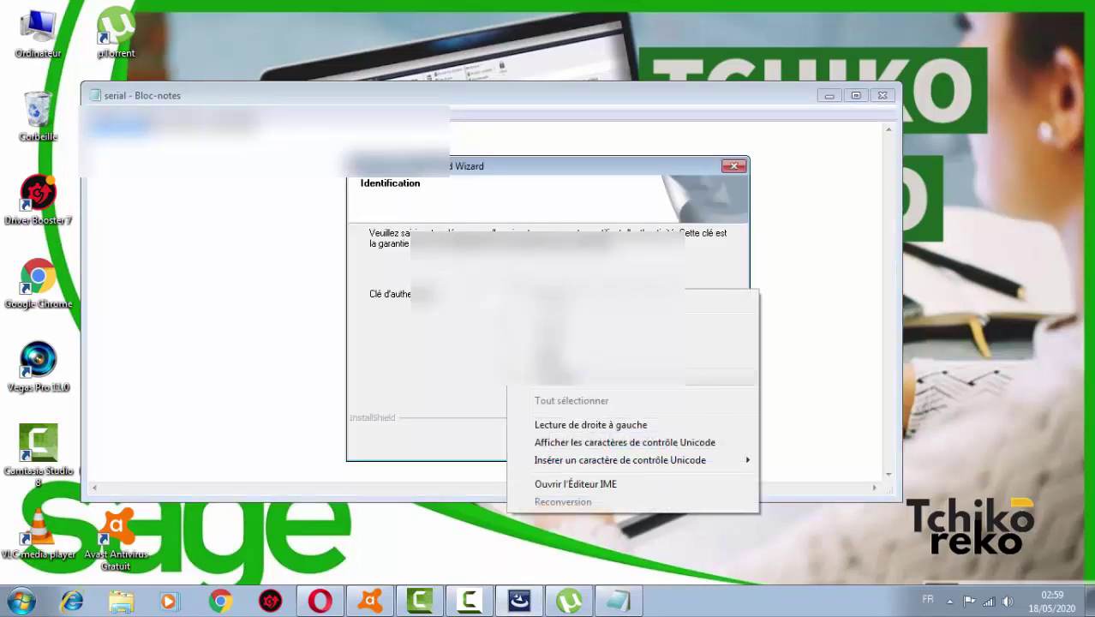
click(548, 356)
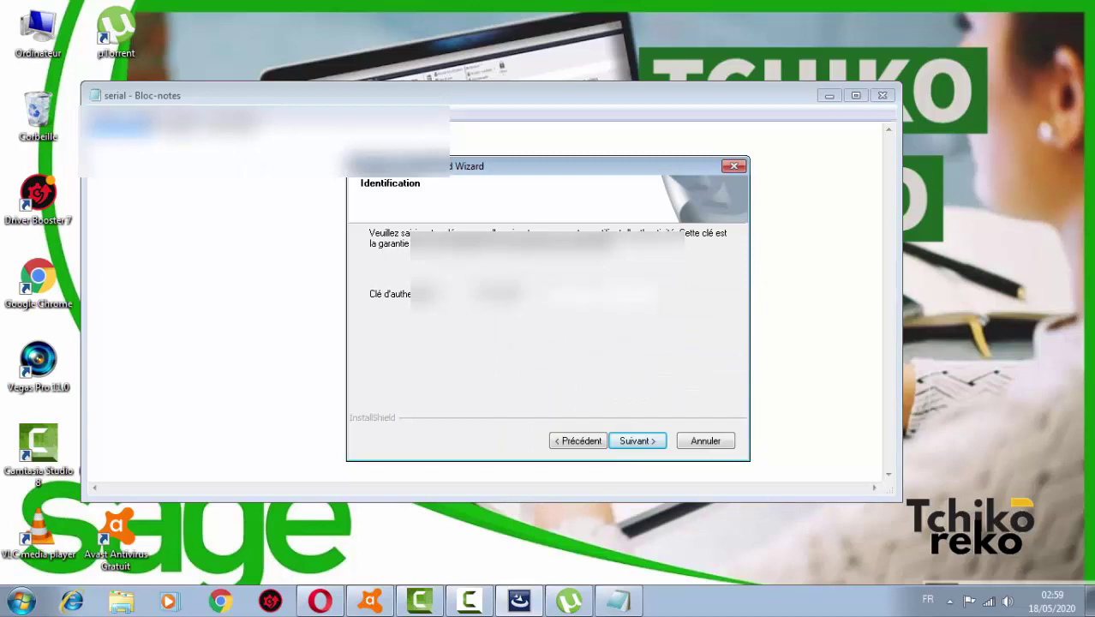
- Copy the second part of the authenticity key from the serial file into the installer's second key field
right_click(176, 142)
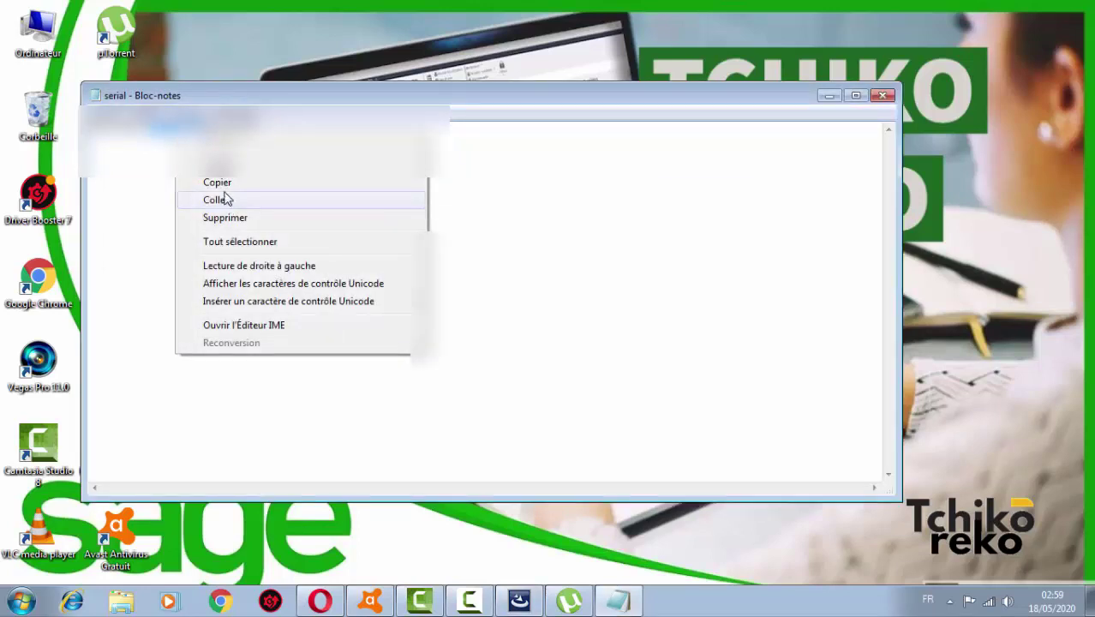
click(219, 184)
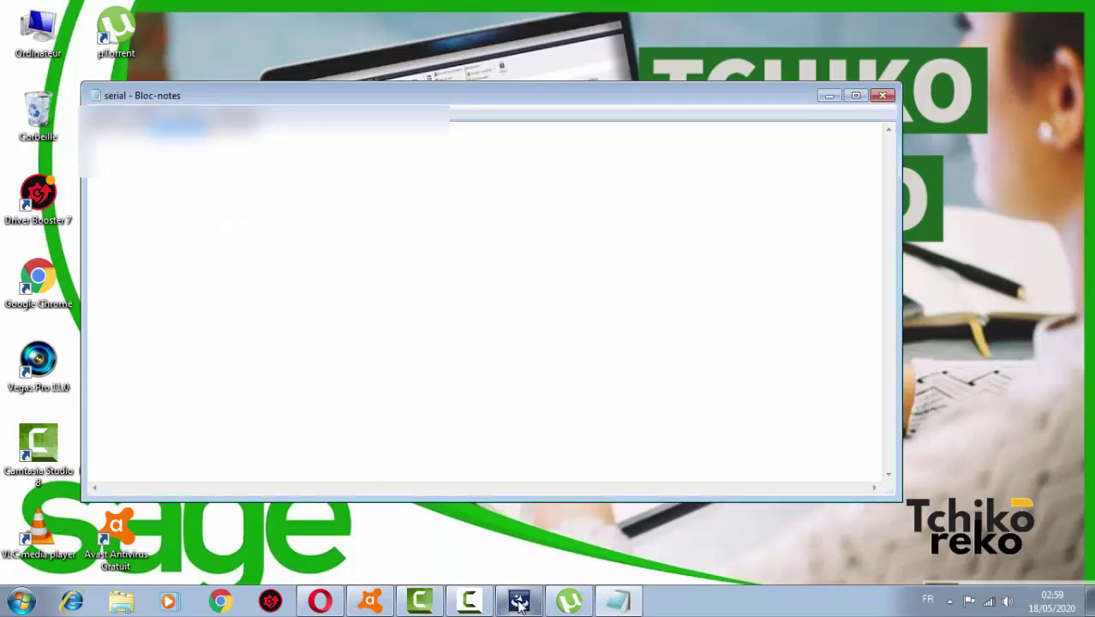
click(519, 601)
right_click(559, 293)
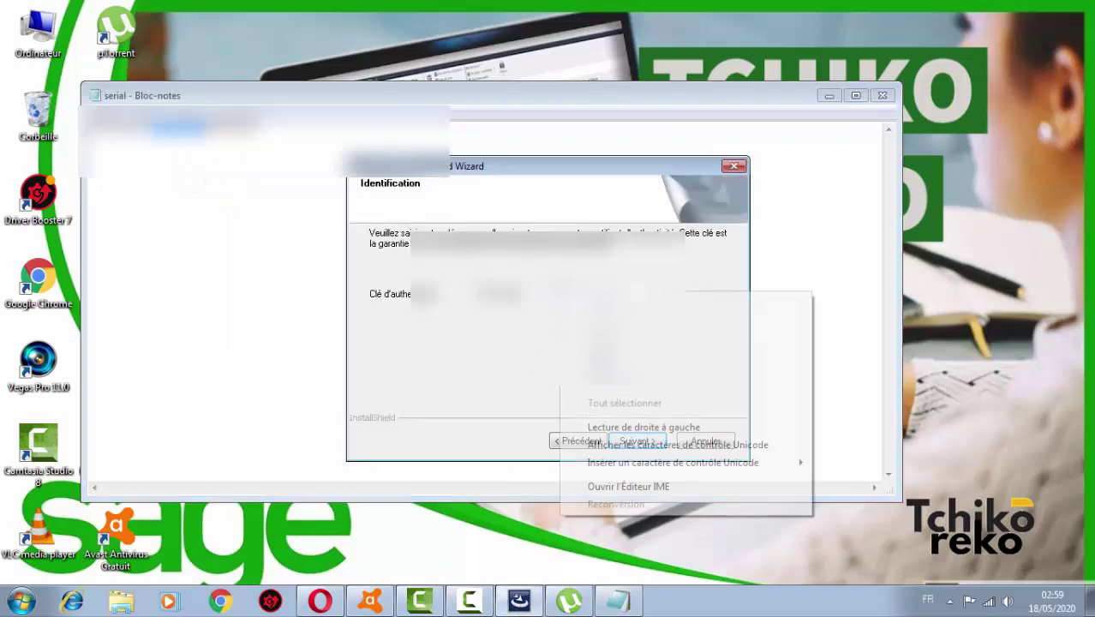
click(599, 385)
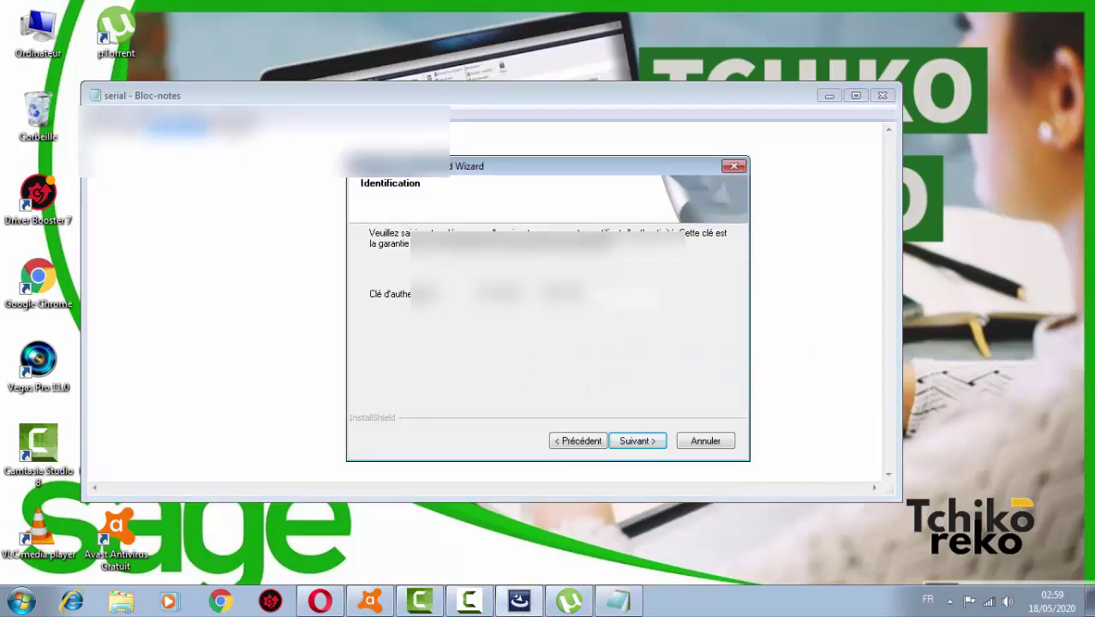
- Copy the key's third part from the serial file, close the file, and paste it into the last authenticity key field
click(231, 129)
right_click(231, 129)
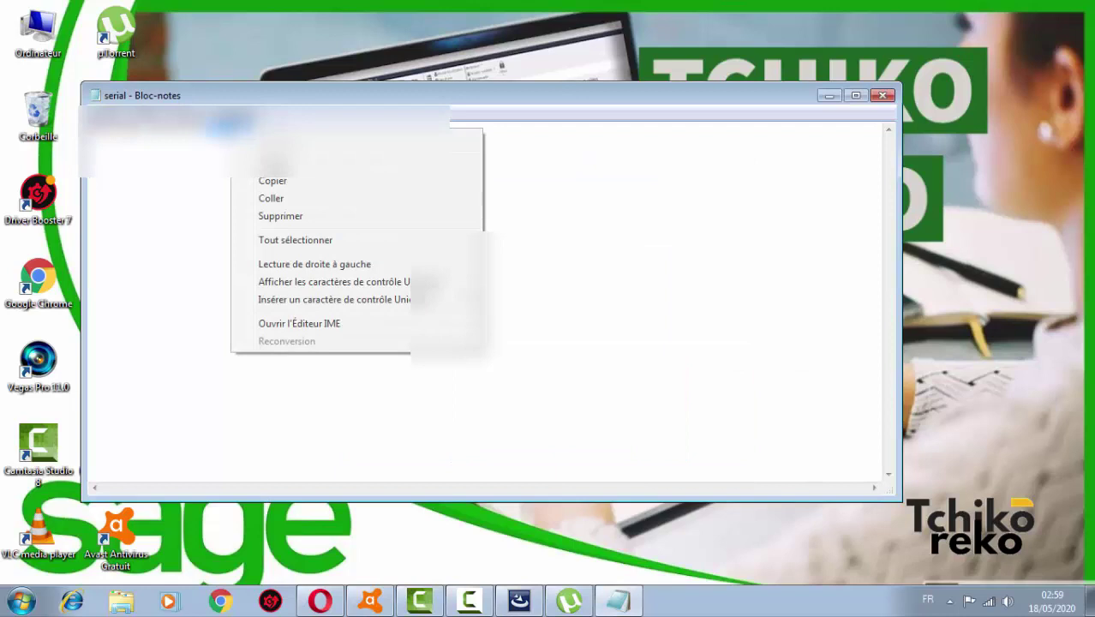
click(284, 186)
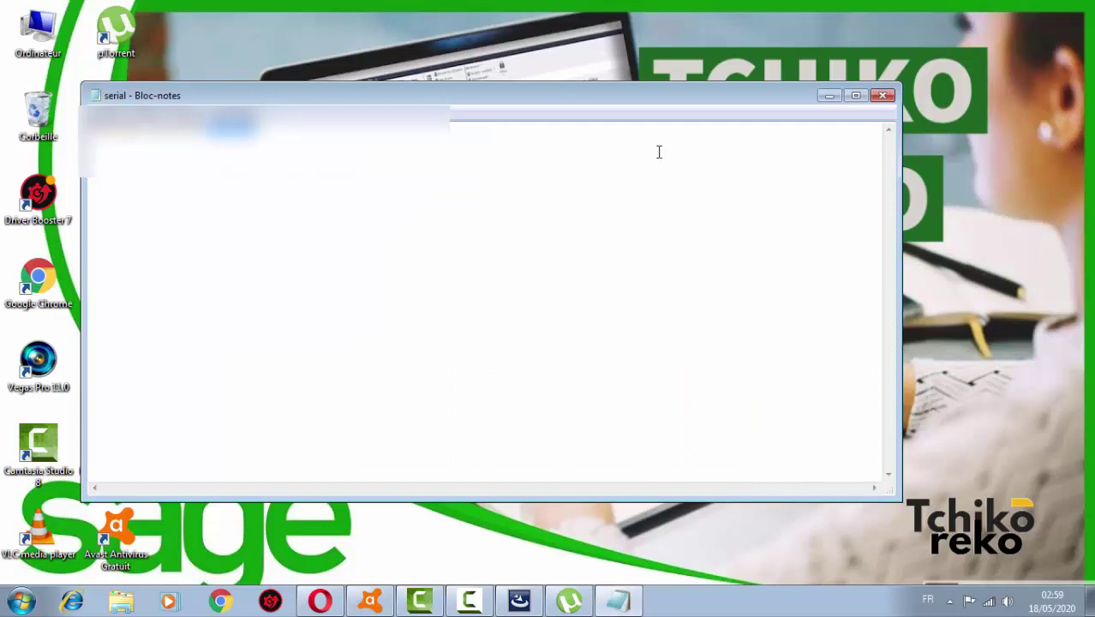
click(882, 95)
right_click(628, 296)
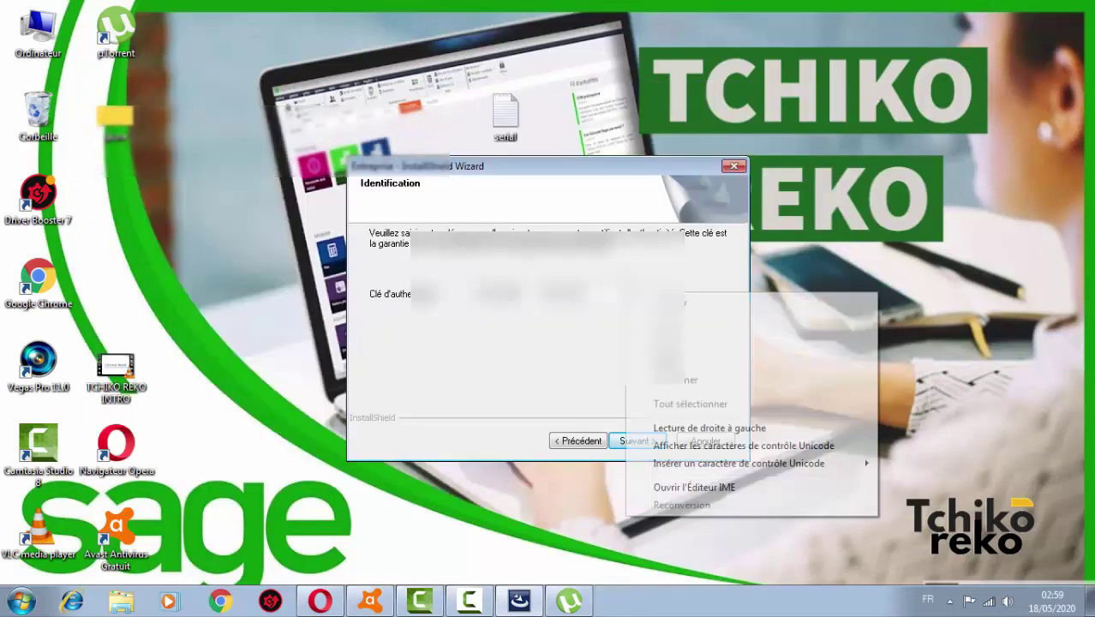
click(665, 364)
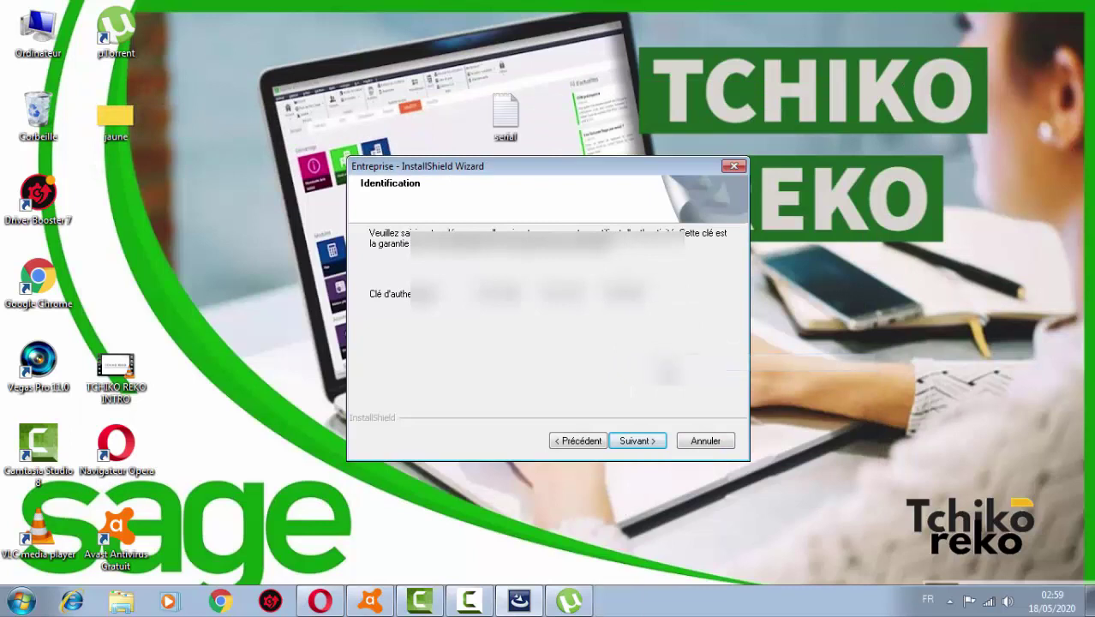
- Submit the authenticity key on the Identification page and accept the Sage licence agreement
click(634, 442)
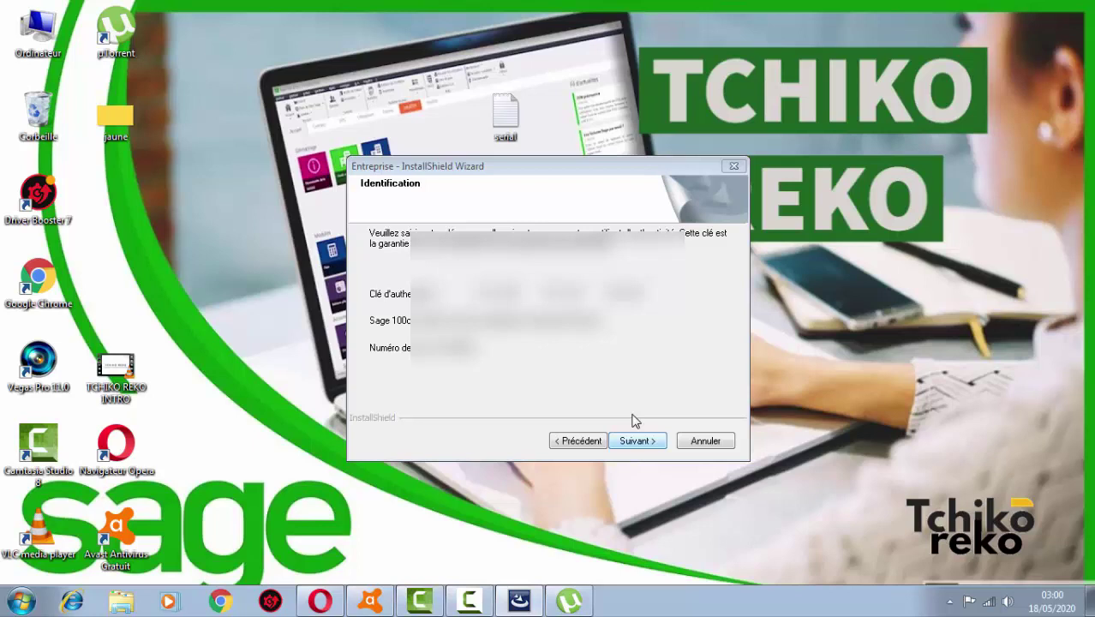
key(Return)
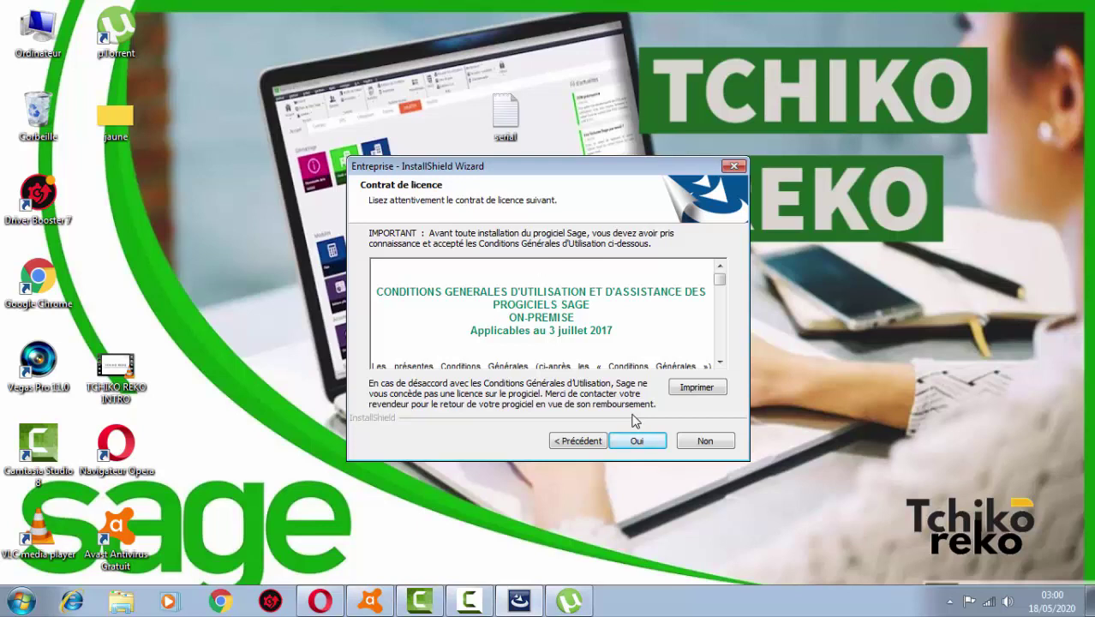
click(636, 441)
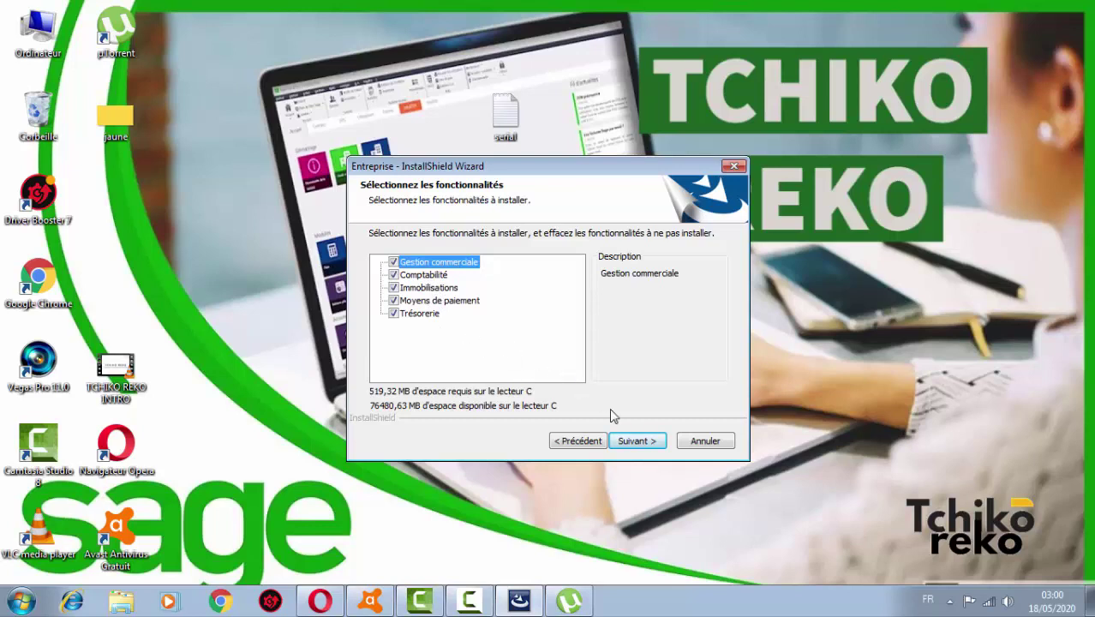
- Install Gestion commerciale, Comptabilité, Immobilisations, Moyens de paiement and Trésorerie, and close the completed installation wizard
click(420, 317)
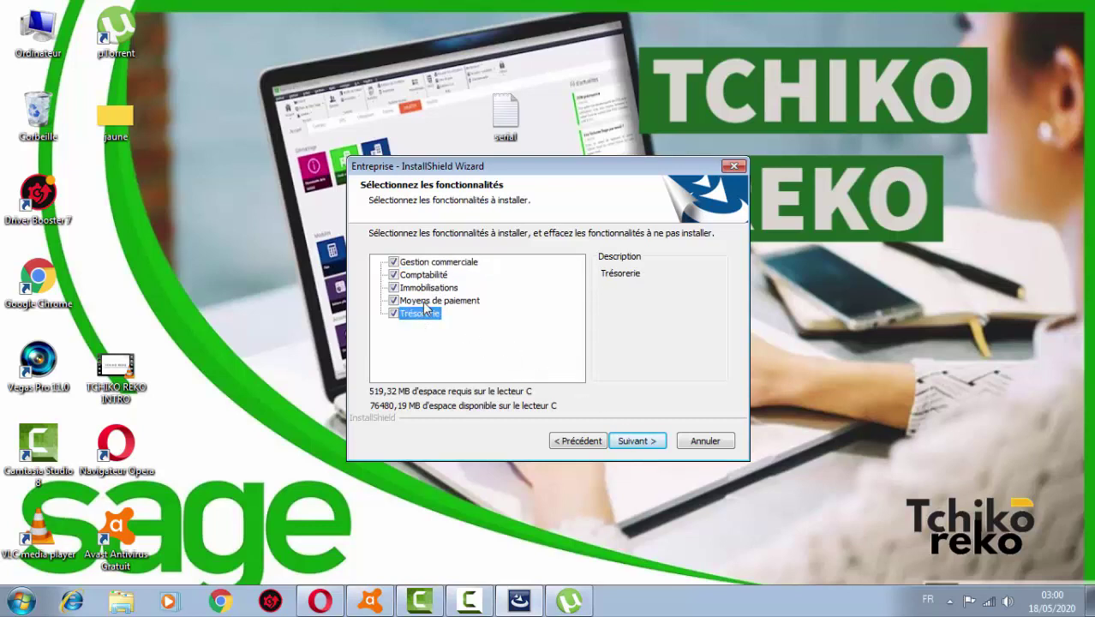
click(425, 302)
click(423, 288)
click(424, 275)
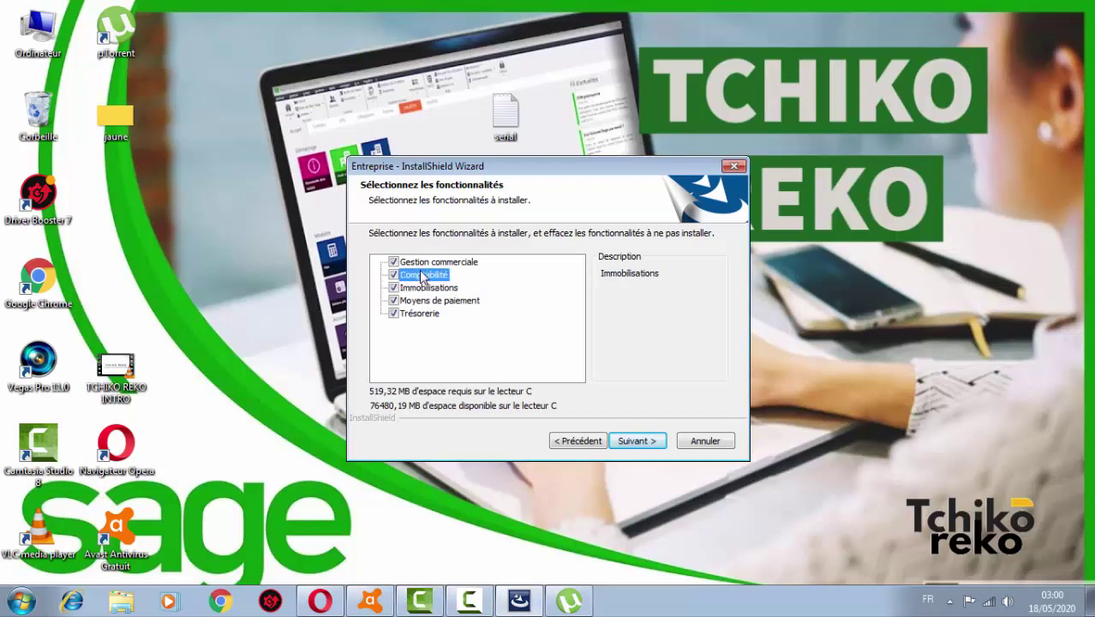
click(421, 264)
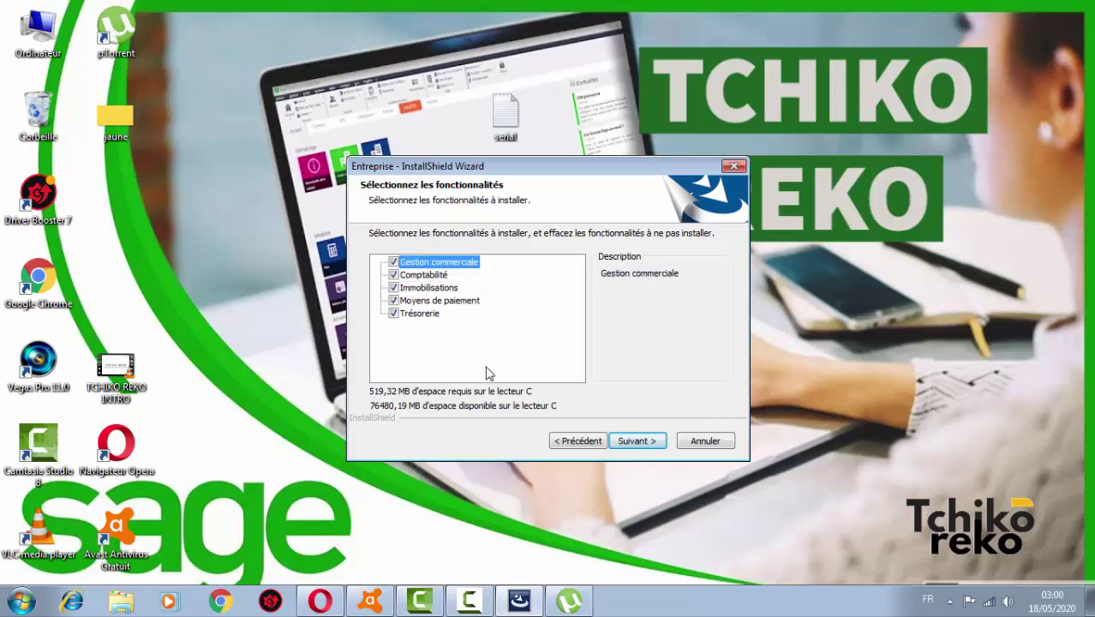
click(632, 440)
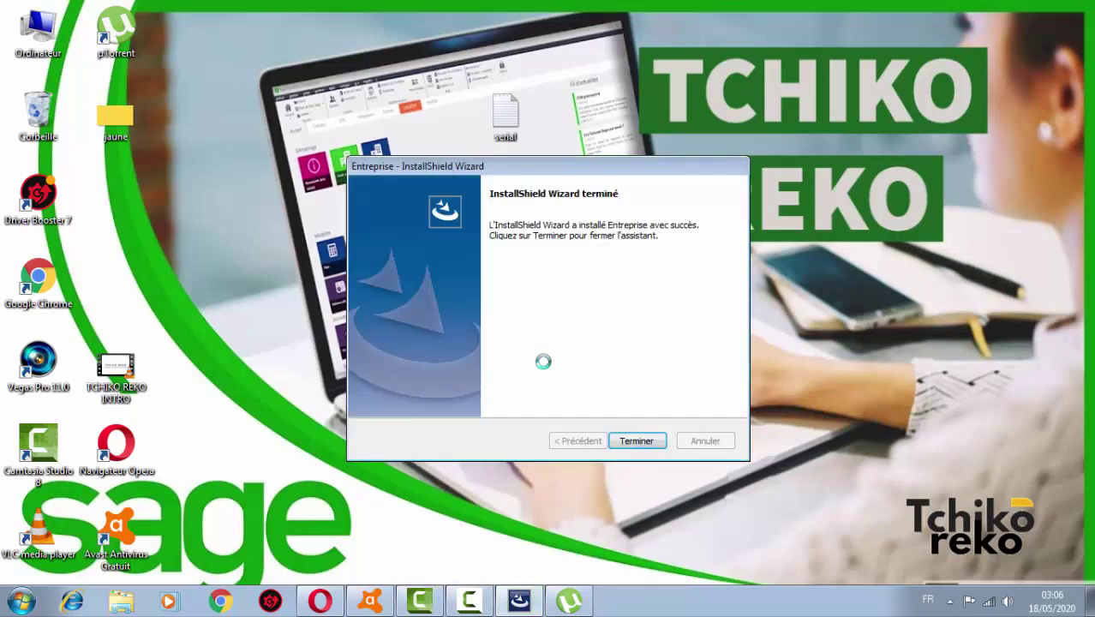
click(638, 441)
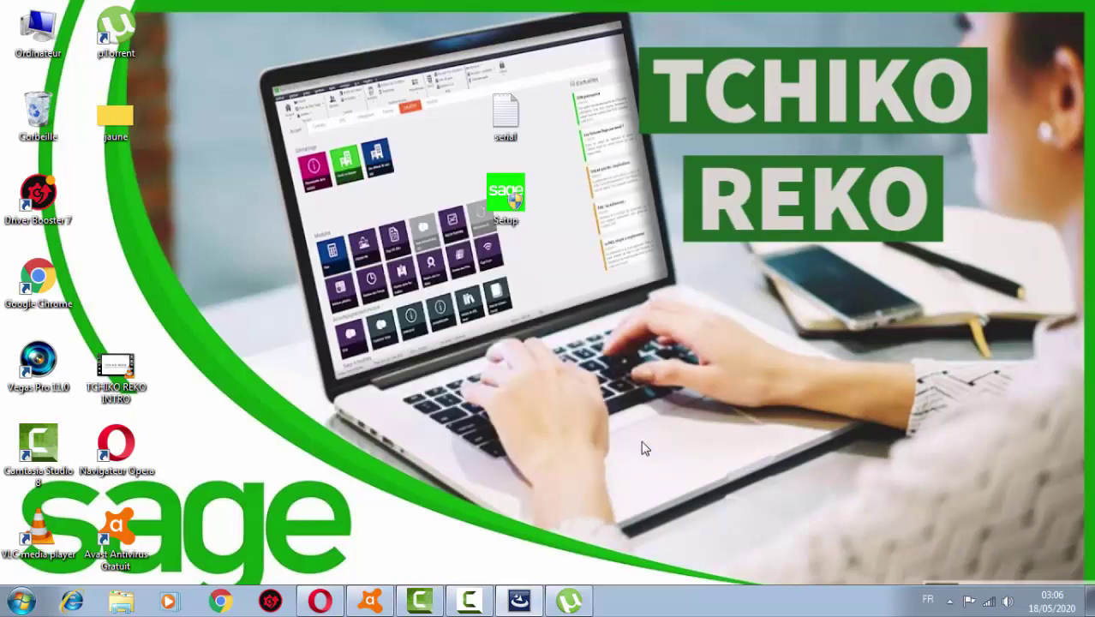